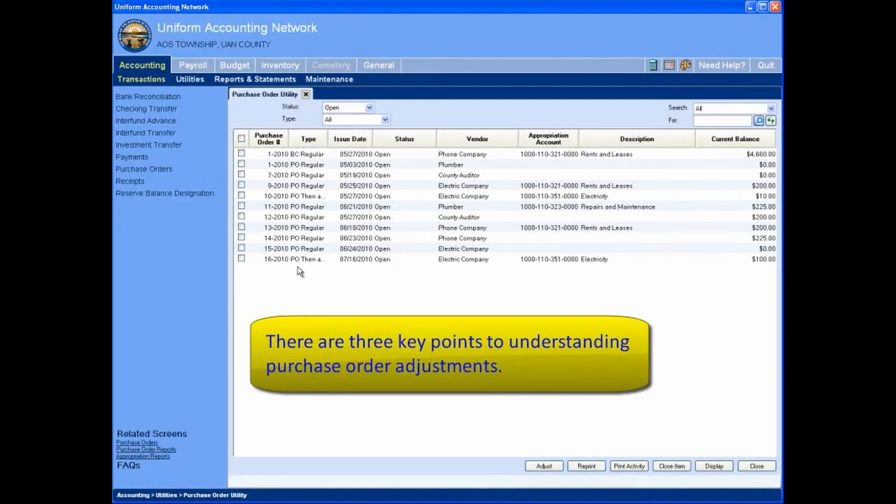
Step: Open purchase order 16-2010 for adjustment and try to post a $10.00 increase on its Electricity account
left_click(241, 259)
left_click(544, 466)
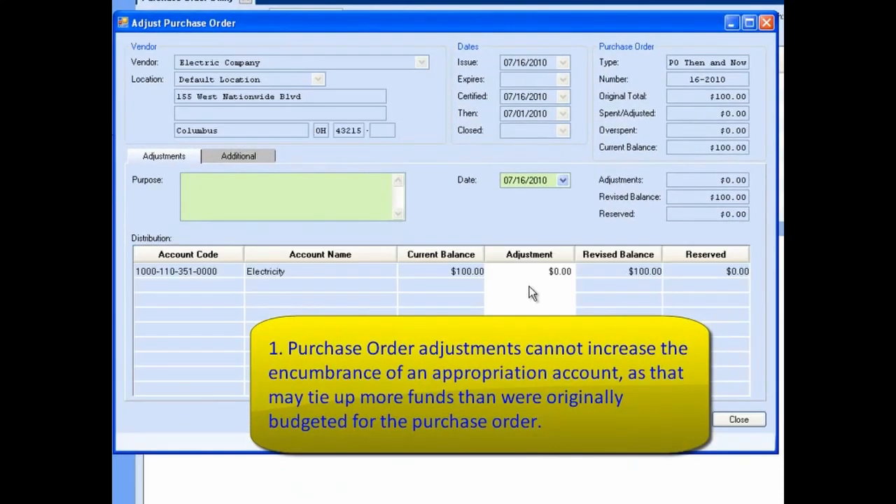
left_click(539, 270)
type("10.")
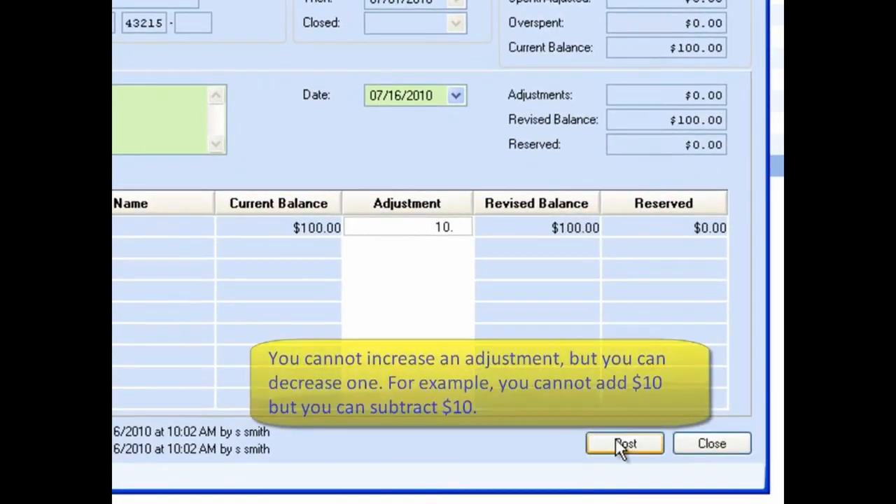
left_click(676, 423)
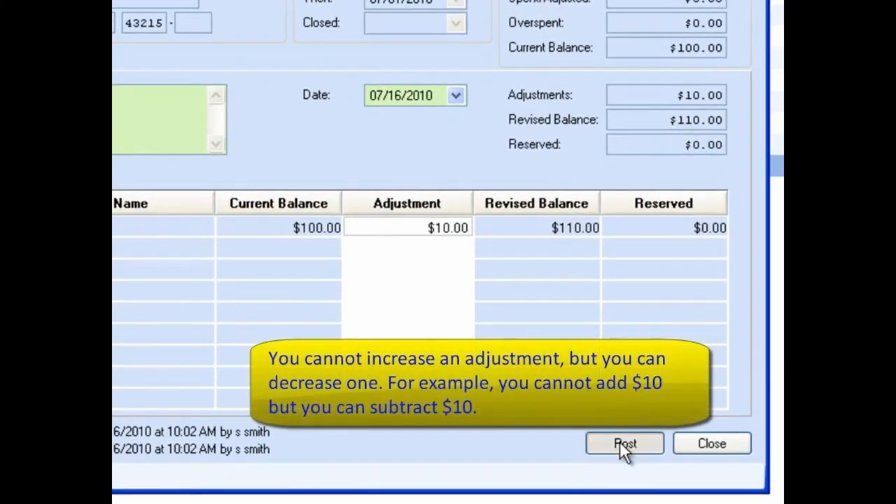
mouse_move(351, 230)
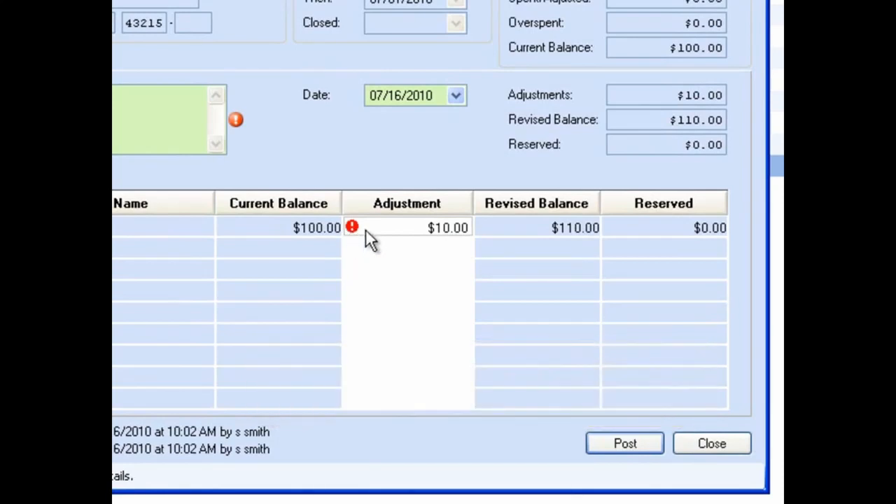
Step: Set the Electricity adjustment to -$10.00 with the purpose "example adjustment" and post it without printing the adjustment report
left_click(421, 229)
type("-10.")
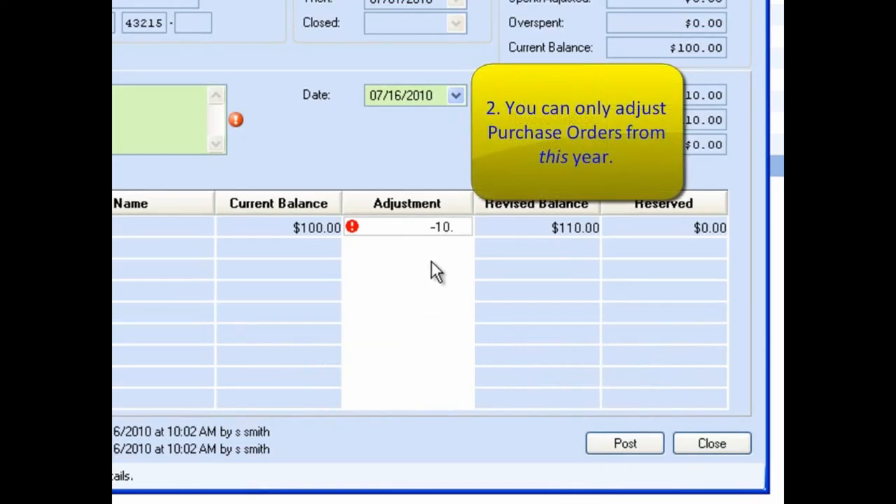
key("Tab")
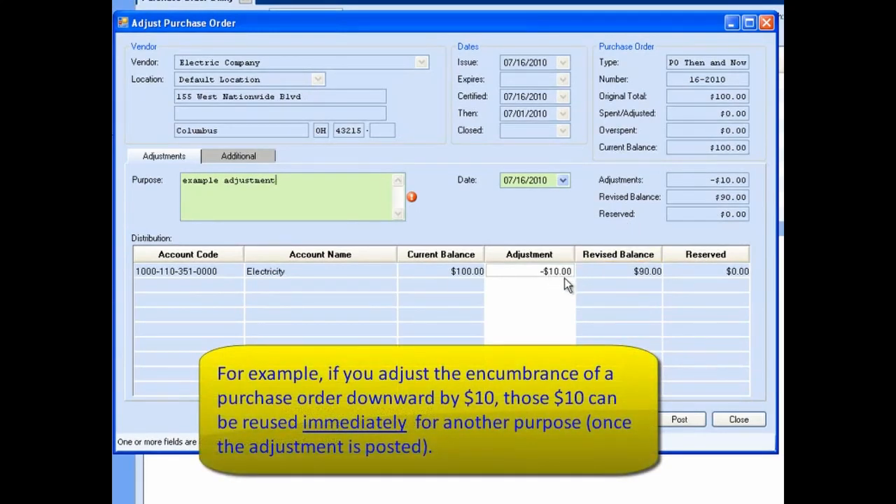
left_click(688, 421)
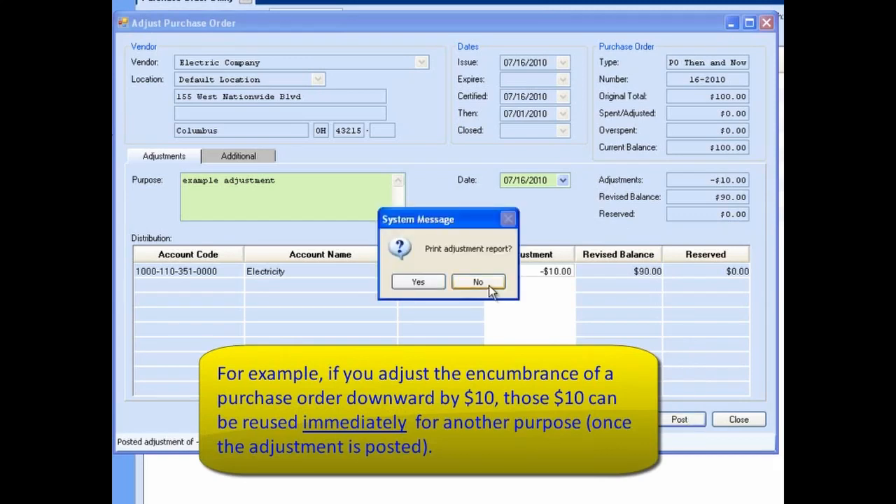
left_click(487, 282)
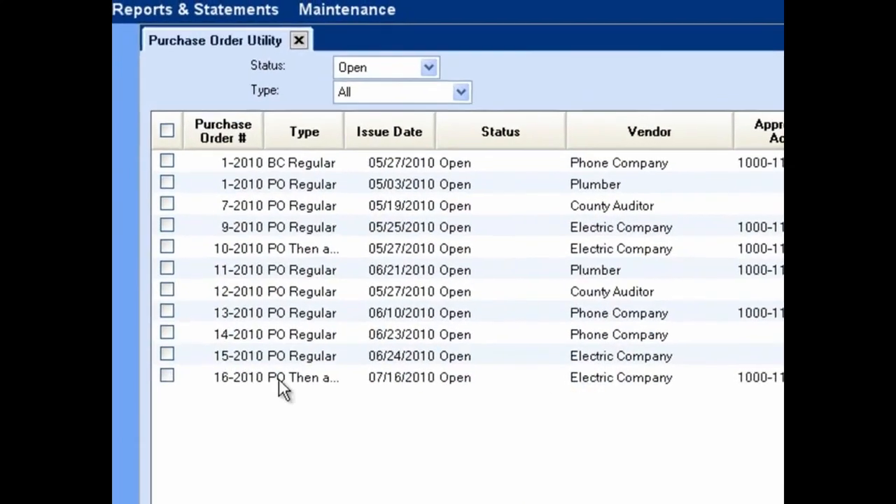
Step: Open purchase order 14-2010 for adjustment and review its additional details and Spent/Adjusted amount
left_click(167, 334)
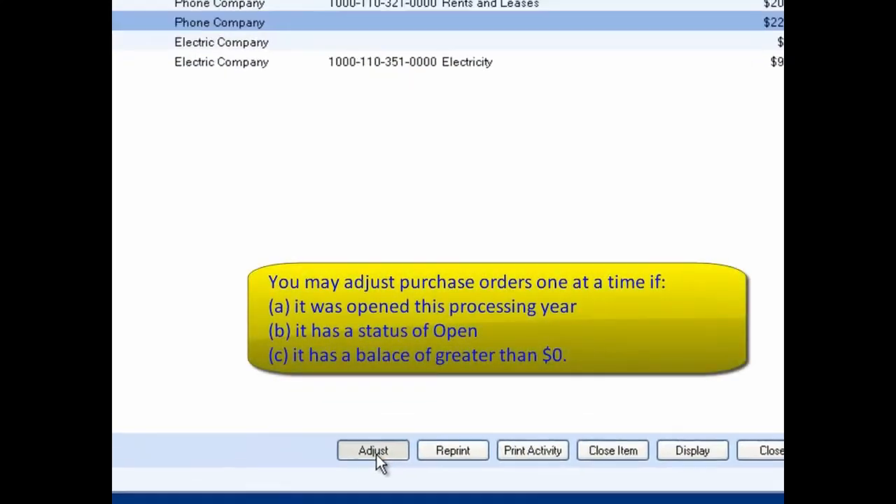
left_click(376, 454)
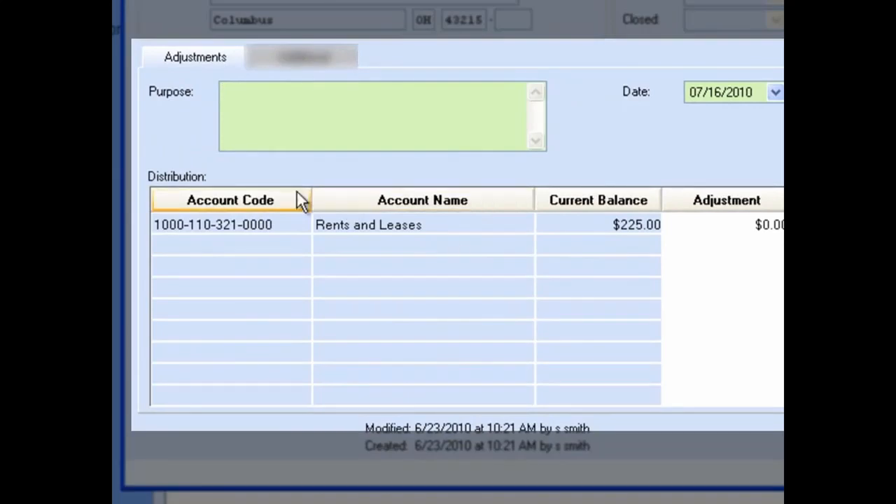
left_click(298, 59)
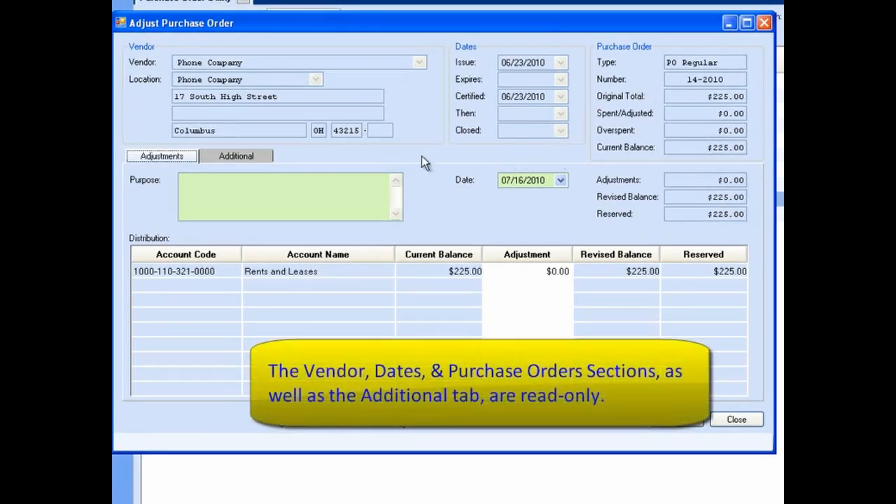
left_click(259, 156)
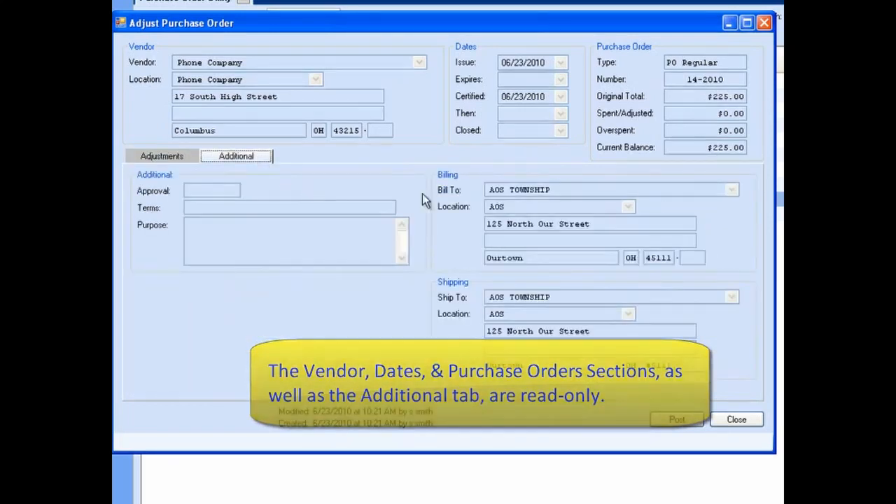
left_click(174, 152)
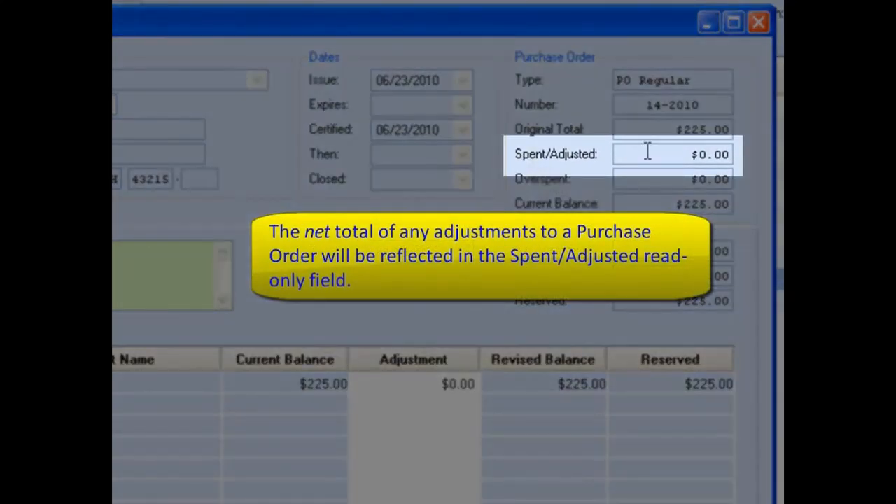
left_click_drag(646, 150, 727, 149)
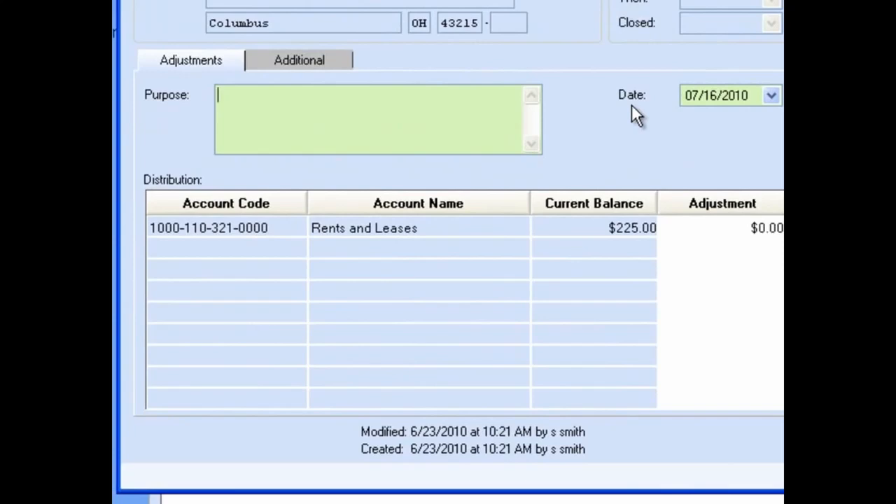
Step: Enter "Negotiated lower rate" as the adjustment's purpose and set its date to 07/31/2010
type("Negotiated")
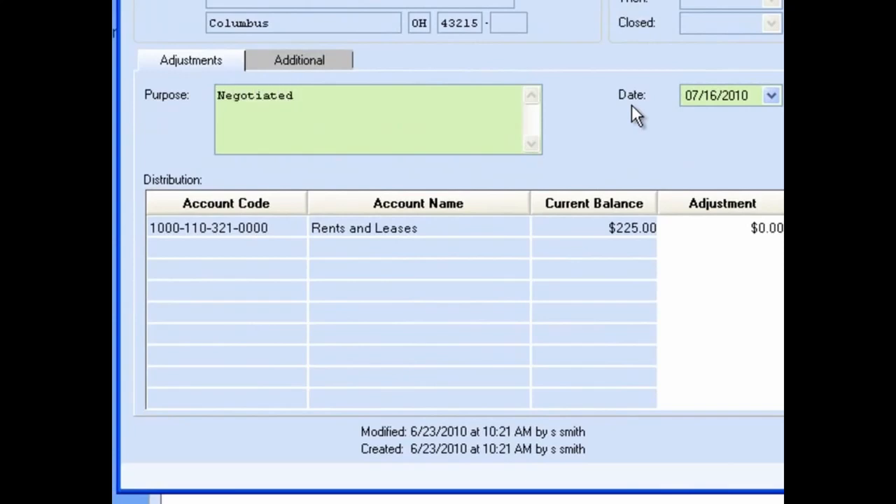
type(" reduced rate")
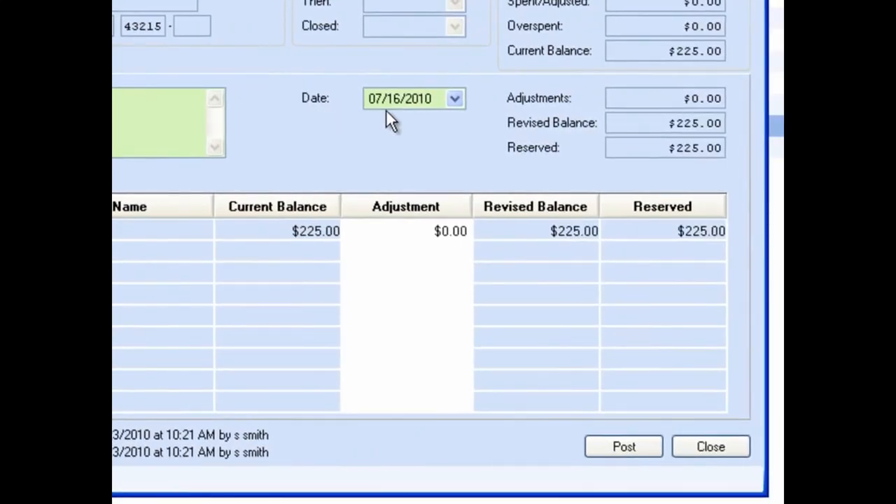
left_click(456, 99)
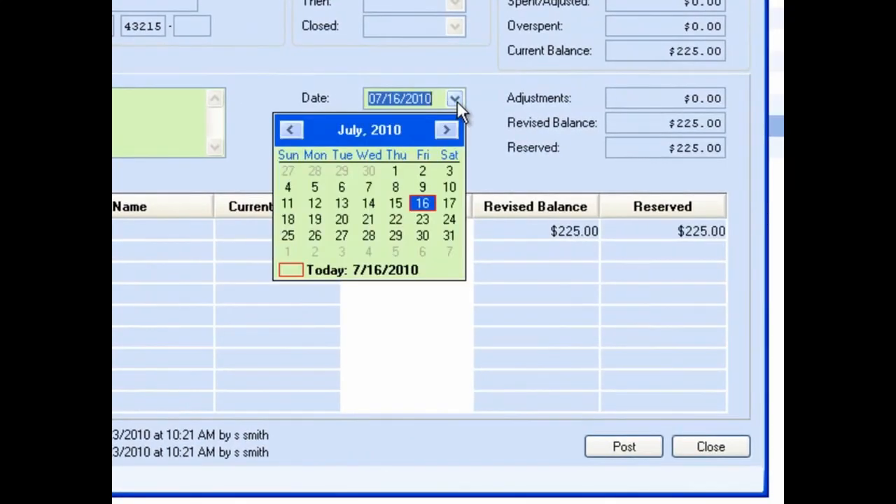
left_click(396, 98)
left_click(401, 98)
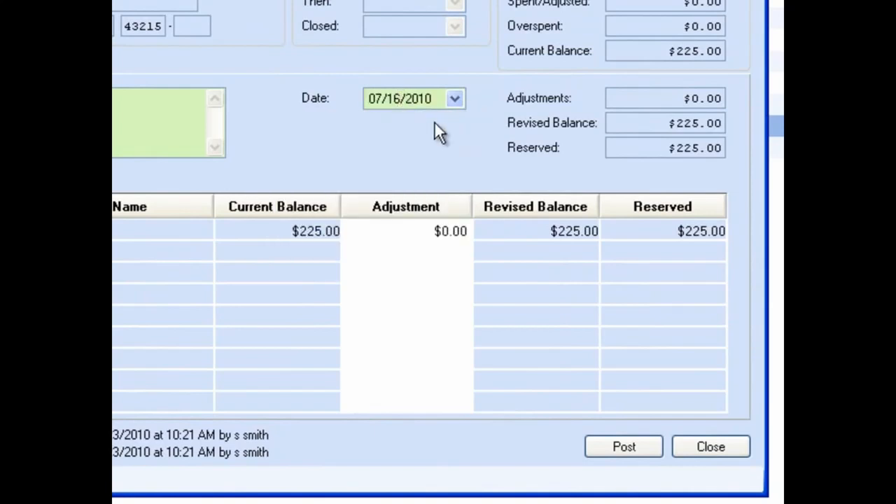
key("BackSpace")
type("31")
left_click(454, 100)
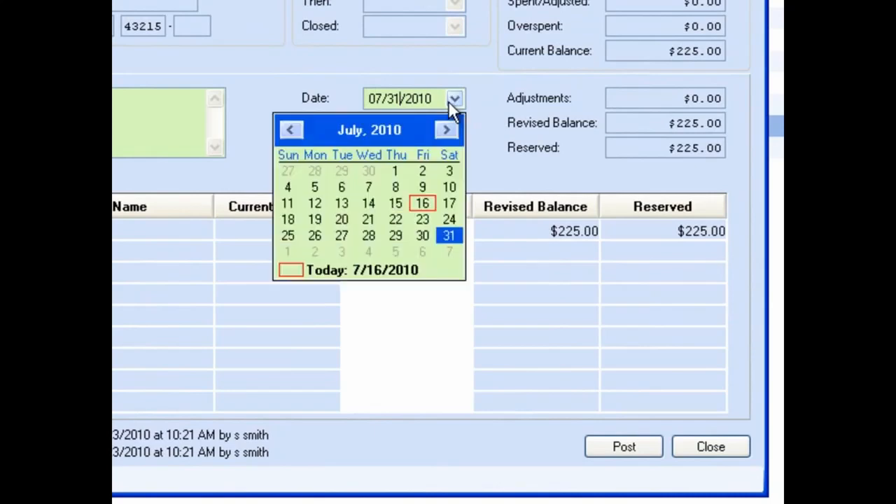
left_click(478, 113)
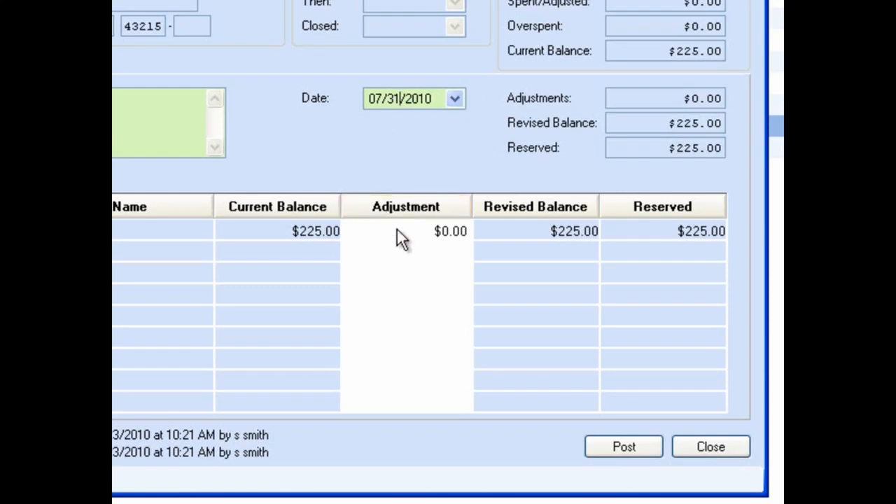
Step: Set the Rents and Leases adjustment to -$25.00 and post the adjustment
left_click(430, 231)
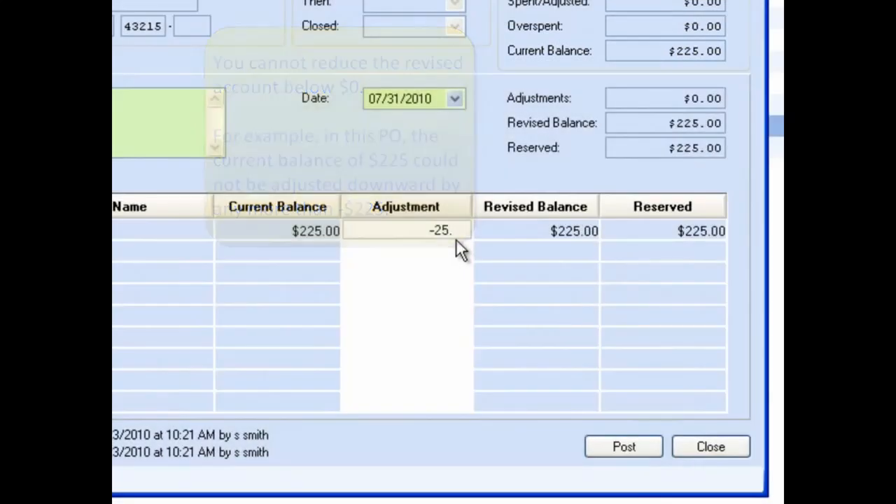
key("Return")
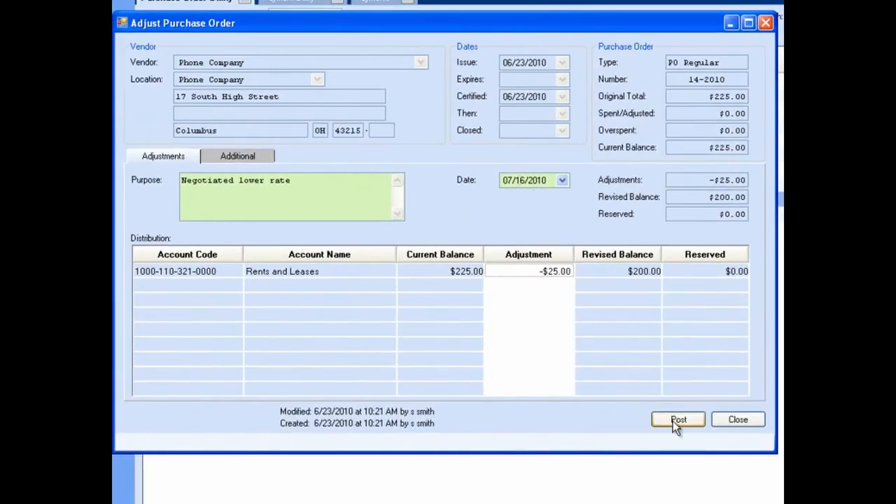
left_click(742, 422)
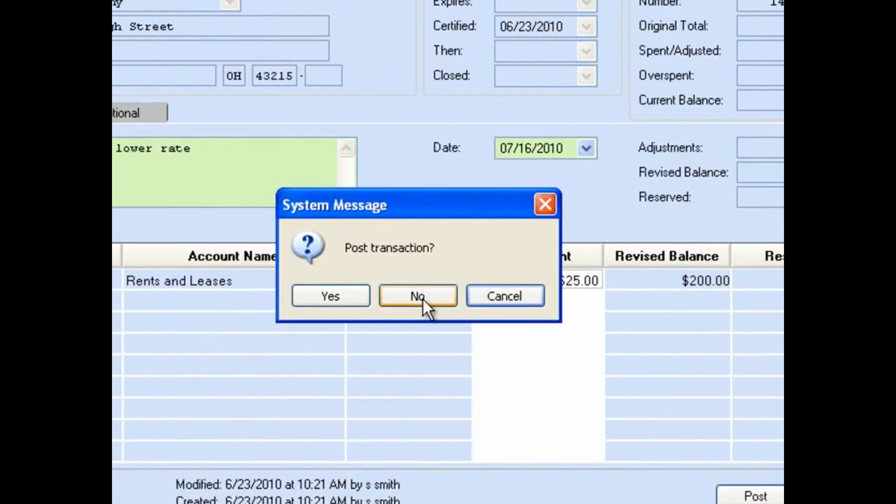
left_click(516, 297)
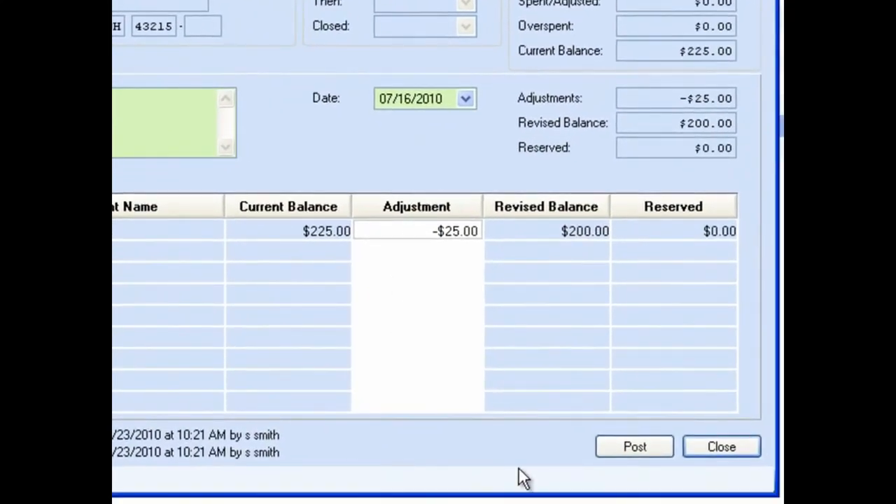
left_click(640, 450)
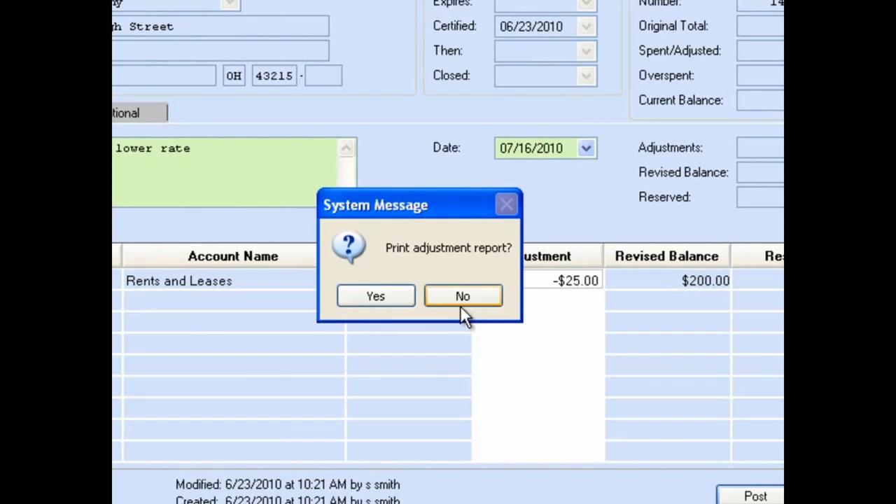
Step: Print the adjustment report on the Dell Laser Printer 1720dn XL
left_click(403, 299)
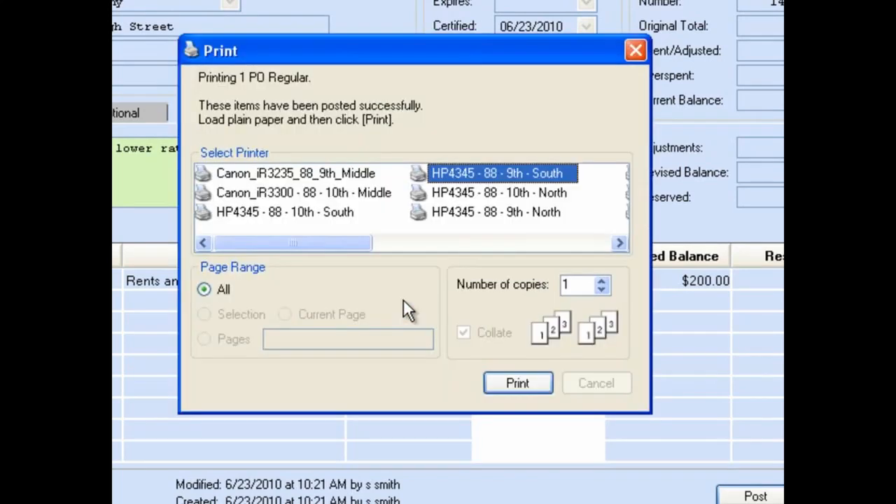
left_click(498, 240)
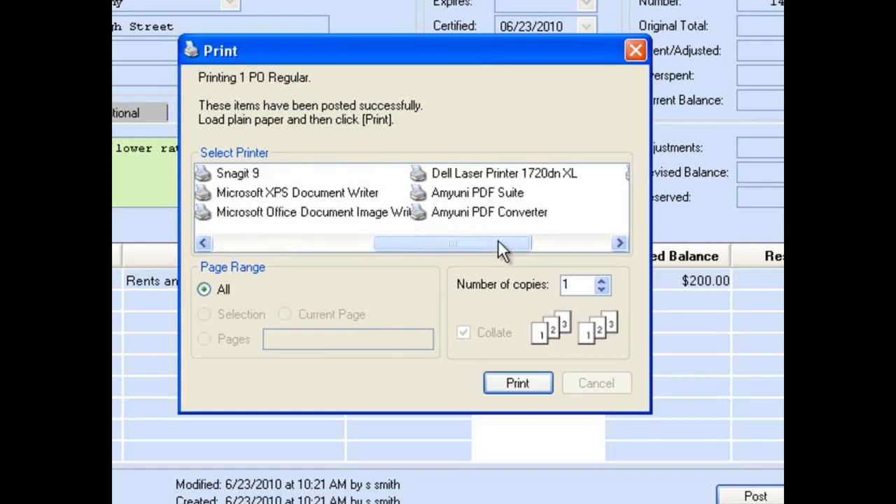
left_click(508, 168)
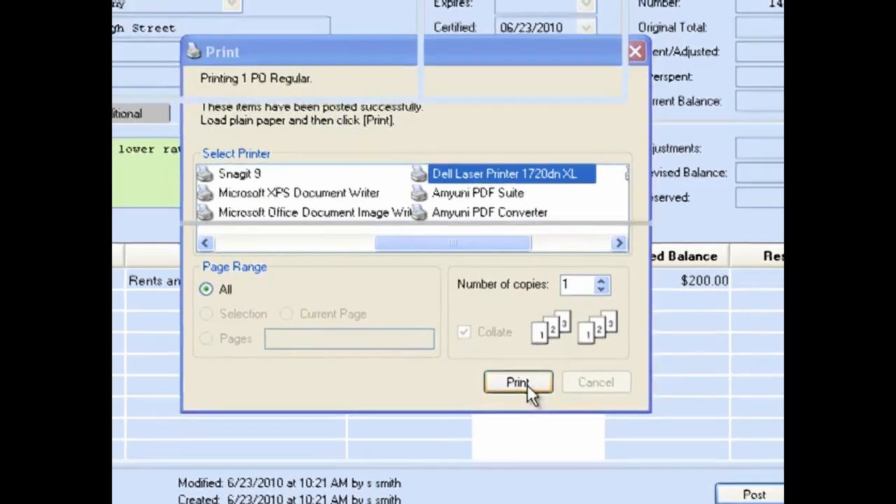
left_click(518, 382)
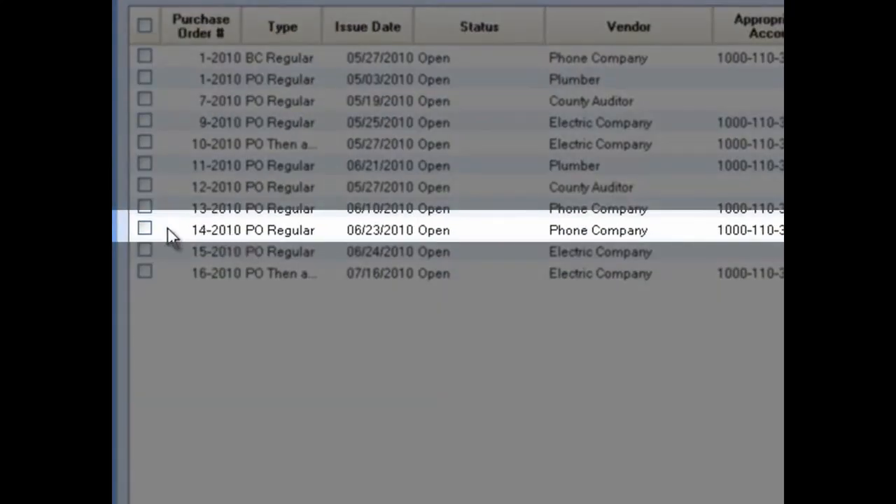
Step: Reprint purchase orders 13-2010 and 14-2010 on the Dell Laser Printer 1720dn XL
left_click(145, 230)
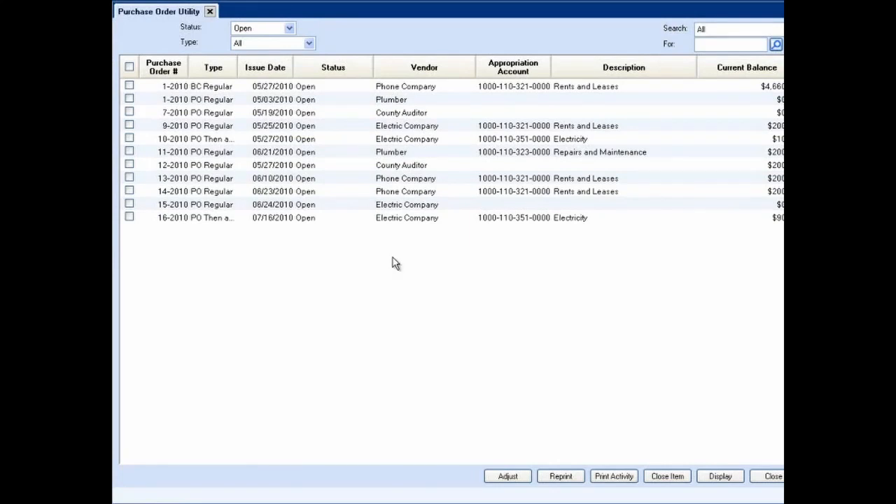
left_click(130, 178)
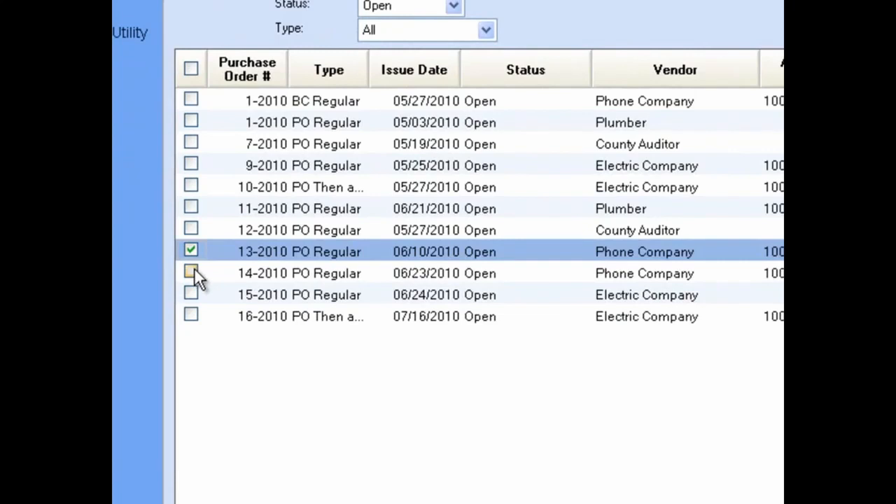
left_click(193, 267)
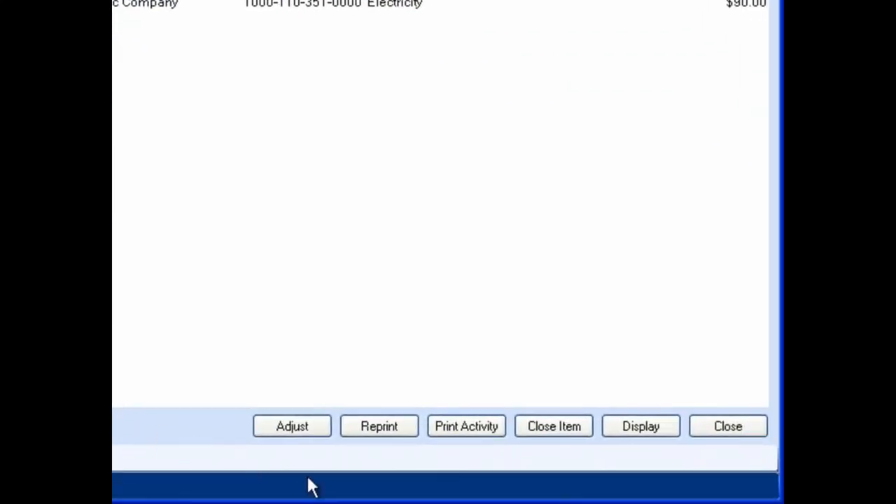
left_click(392, 428)
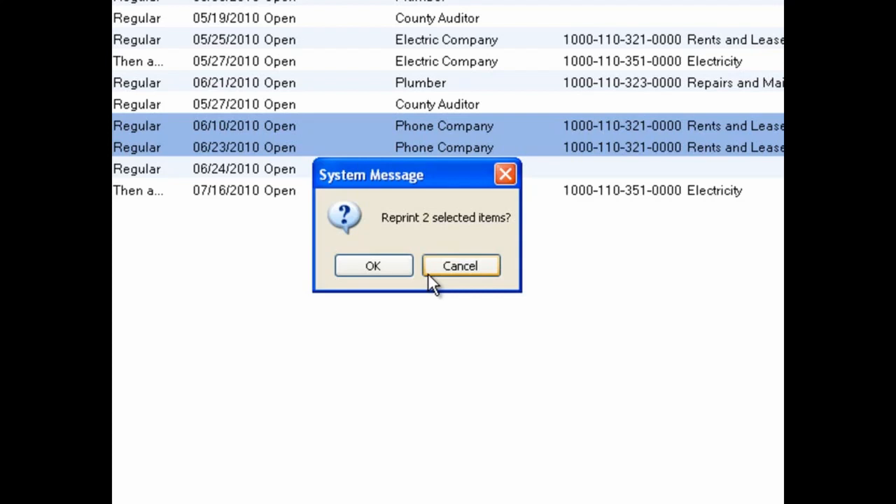
left_click(386, 266)
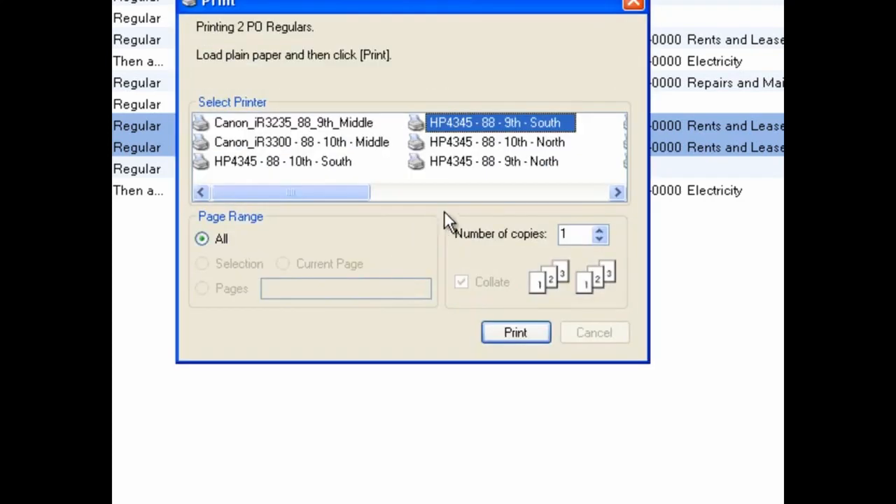
left_click(481, 191)
left_click(499, 124)
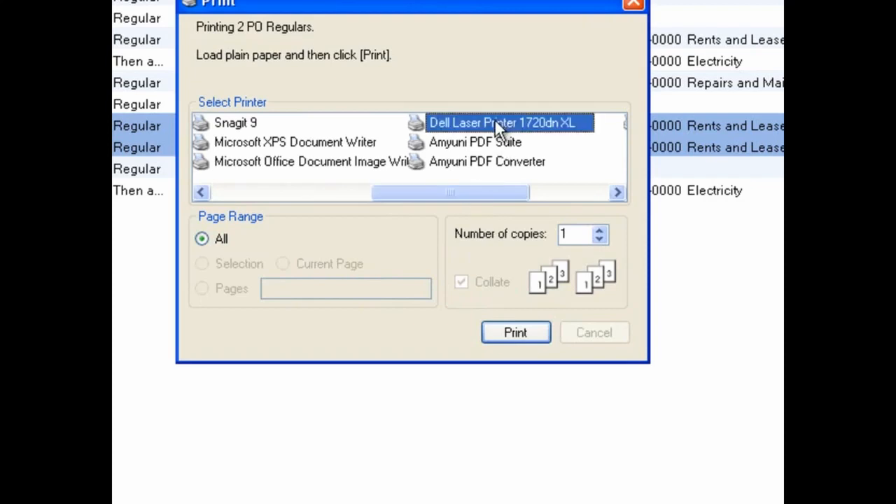
left_click(507, 335)
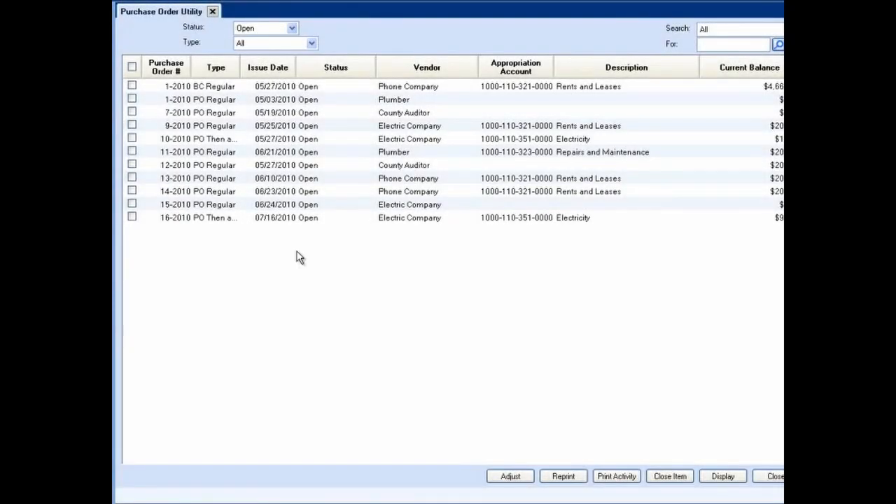
Step: Print the activity for purchase orders 13-2010 and 14-2010 on the Dell Laser Printer 1720dn XL
left_click(132, 178)
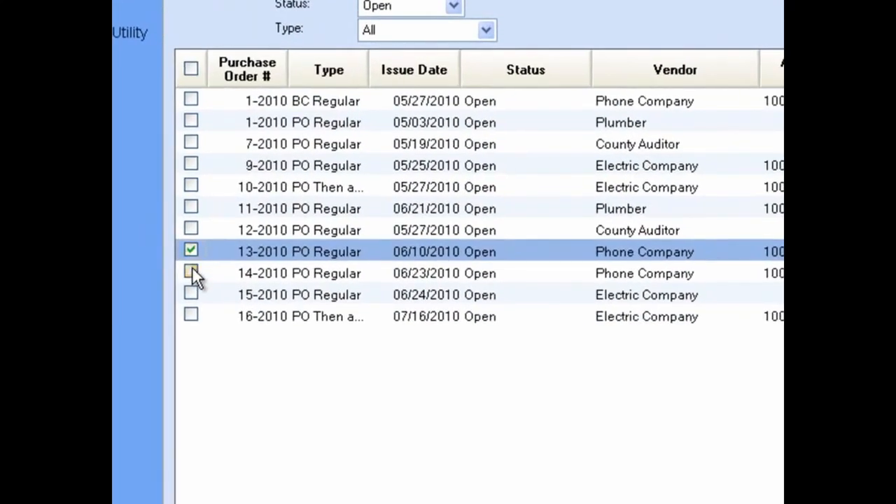
left_click(191, 272)
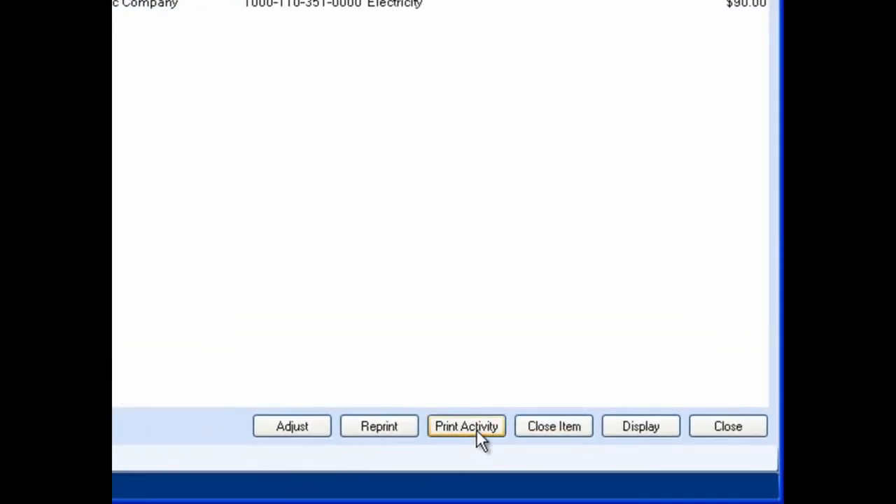
left_click(478, 427)
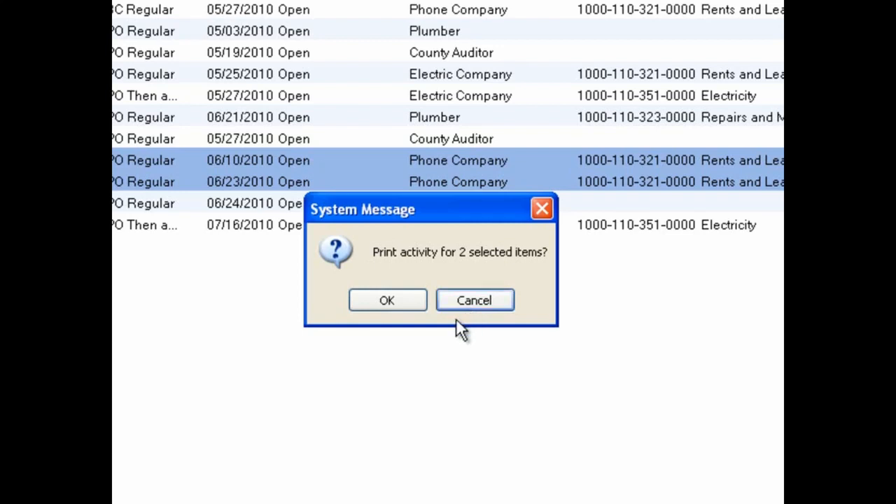
left_click(394, 302)
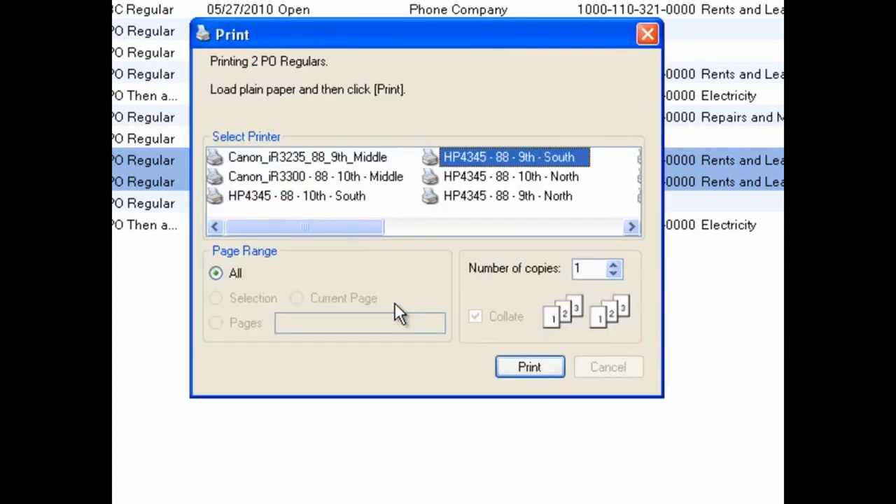
left_click(589, 227)
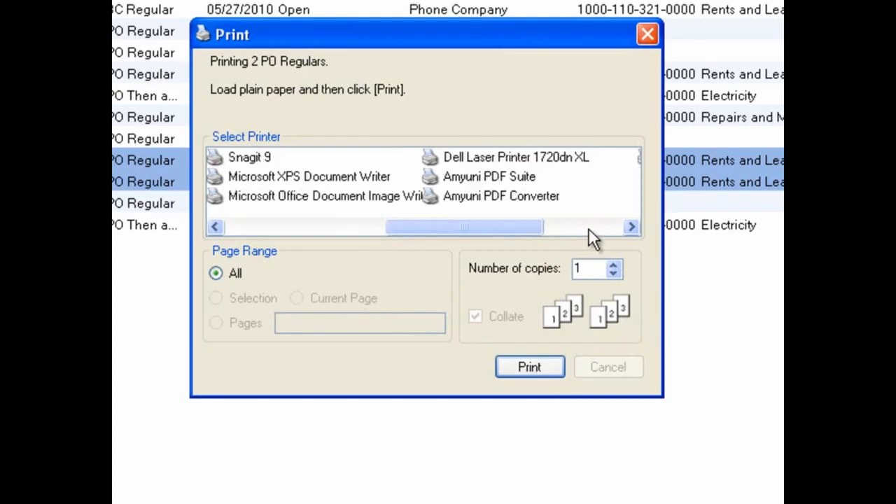
left_click(547, 158)
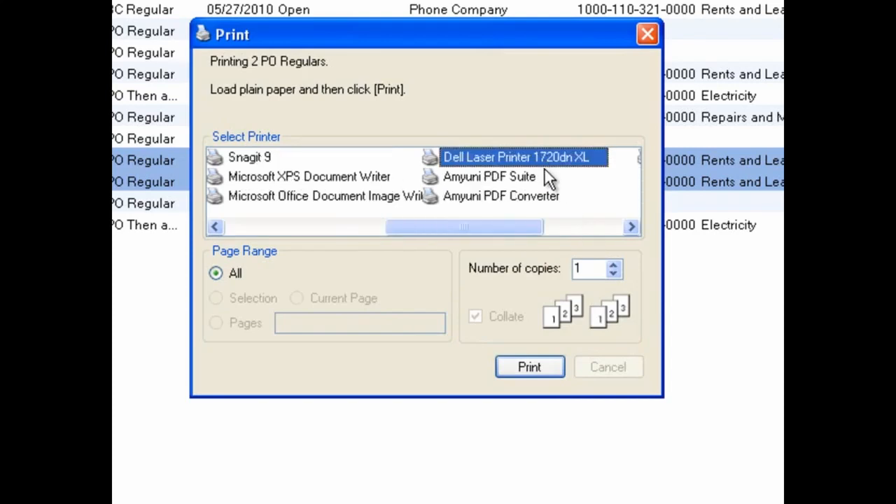
left_click(530, 367)
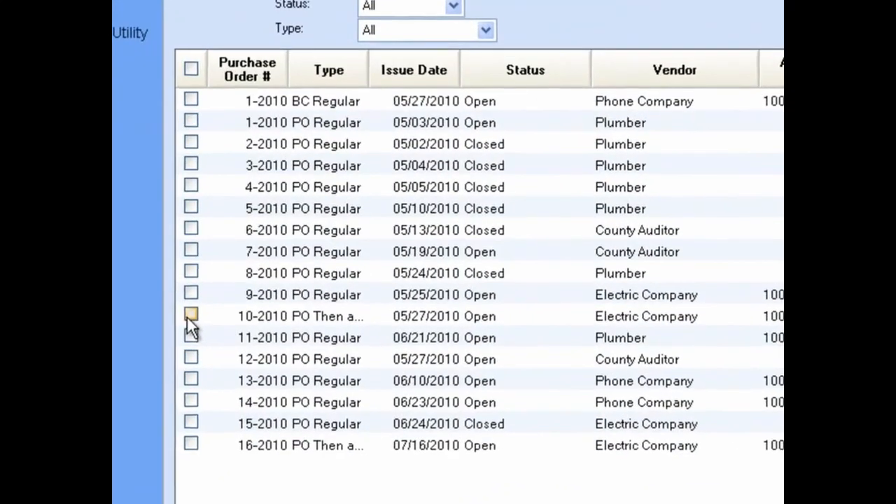
Step: Close purchase orders 10-2010 and 15-2010 together with a closed date of 07/31/2010 and dismiss the resulting list
left_click(242, 257)
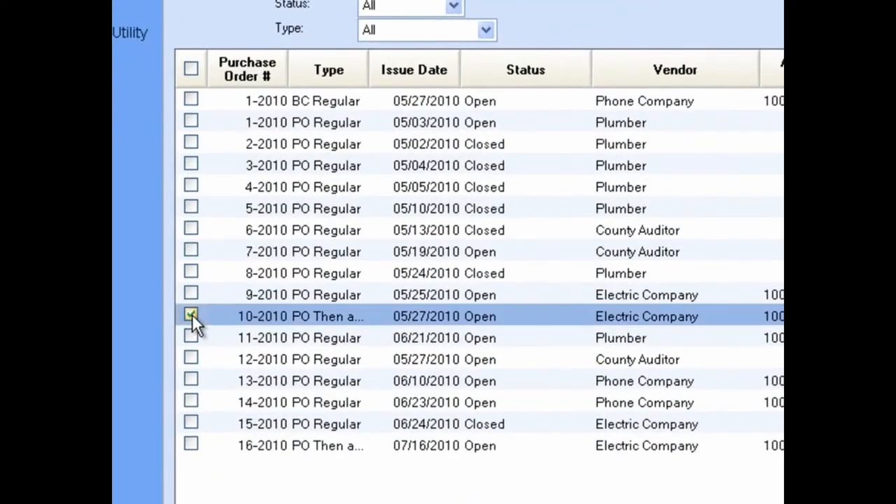
left_click(189, 424)
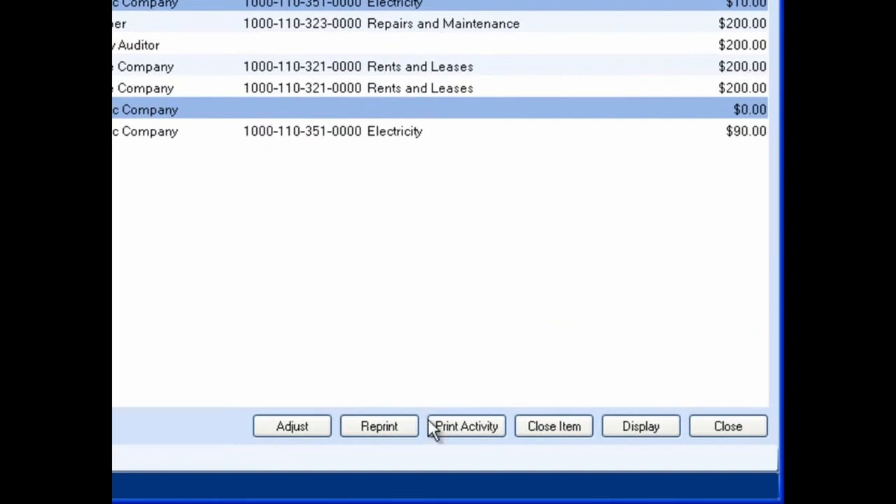
left_click(549, 429)
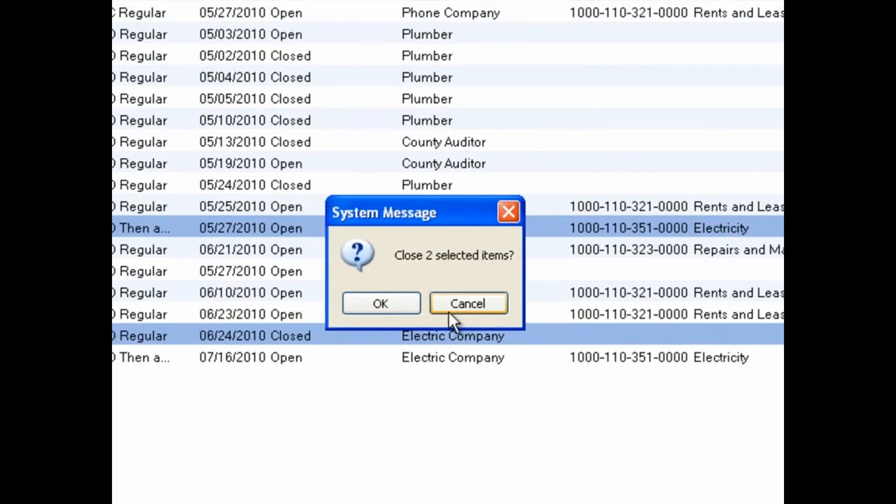
left_click(380, 304)
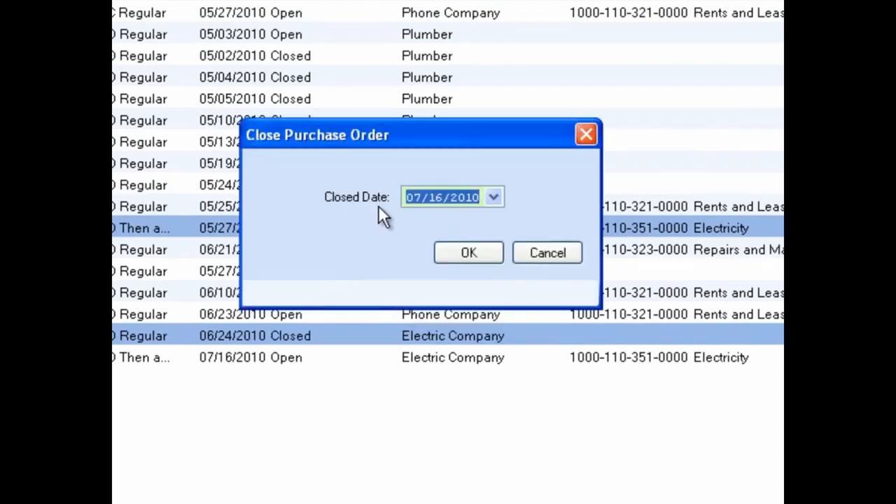
left_click(493, 197)
left_click(493, 197)
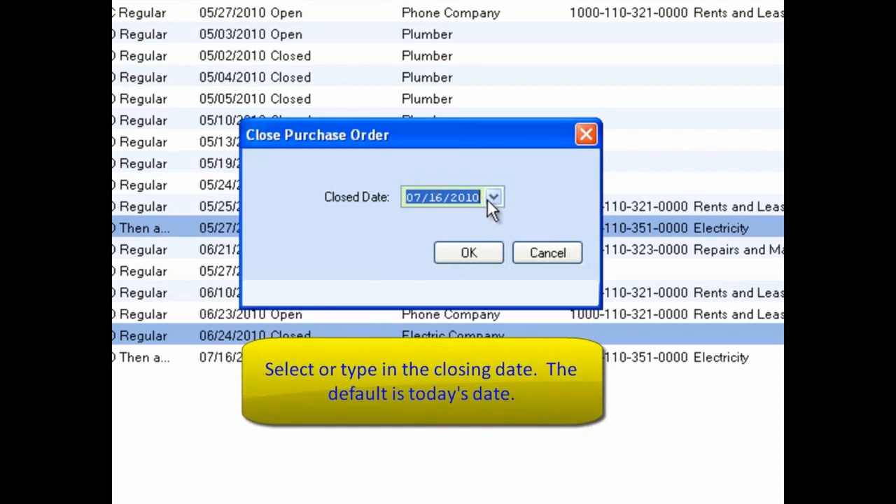
left_click(491, 198)
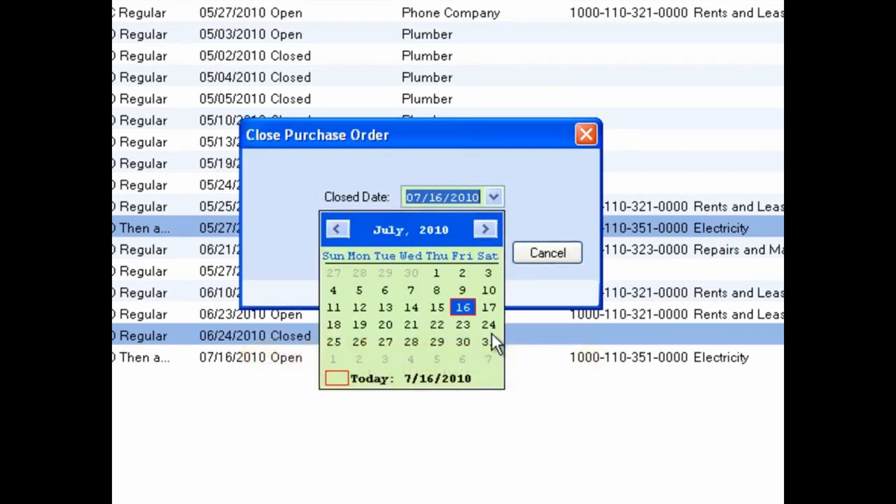
left_click(431, 199)
left_click(438, 197)
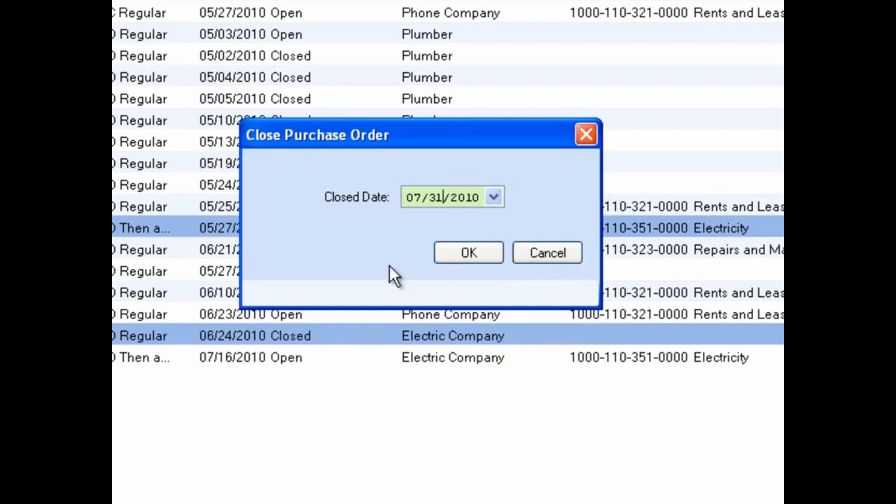
left_click(467, 256)
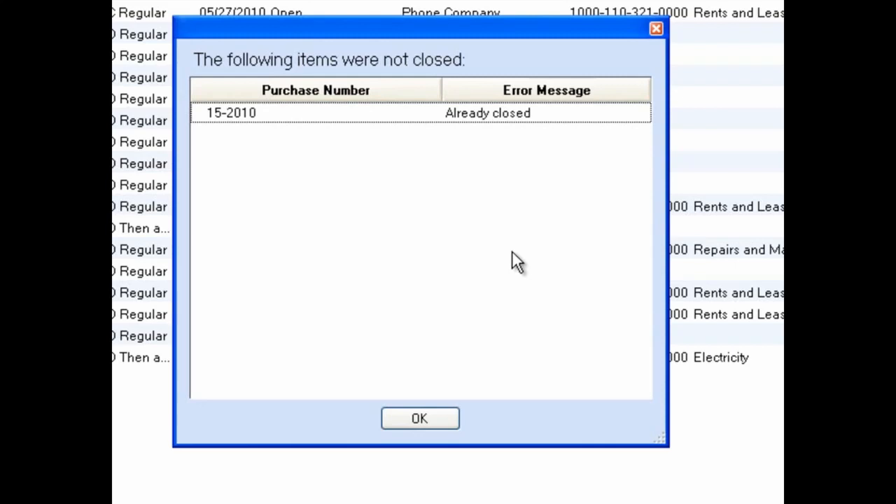
left_click(420, 417)
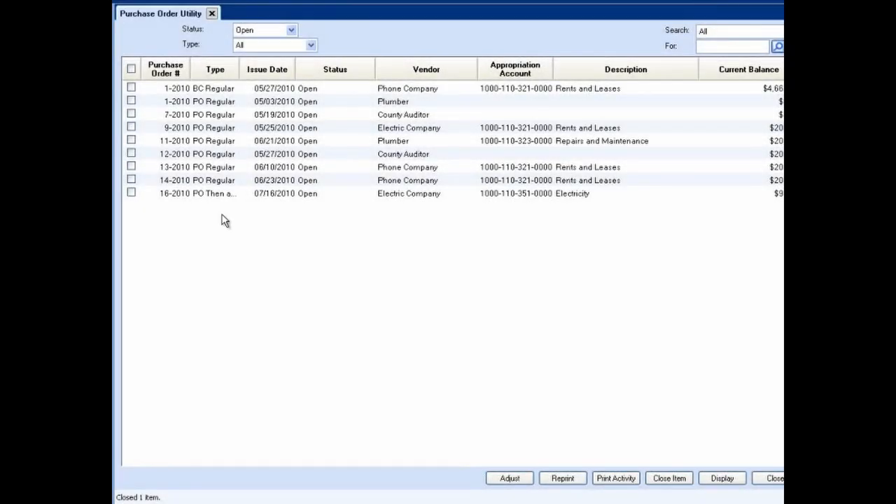
Step: Display purchase orders 14-2010 and 16-2010, browse through both records, and close the display
left_click(131, 193)
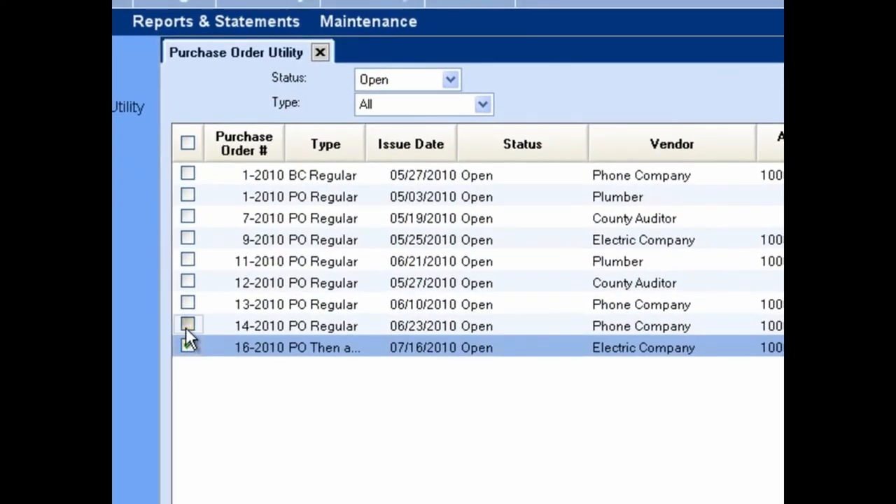
left_click(188, 327)
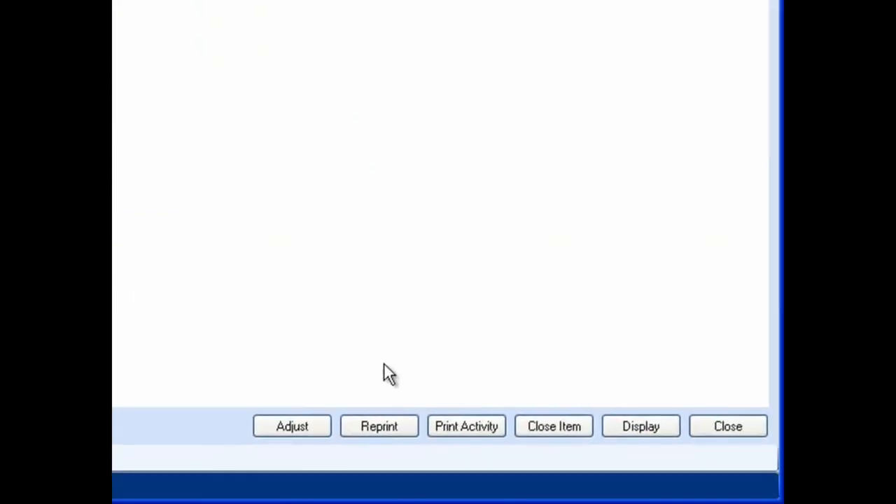
left_click(621, 420)
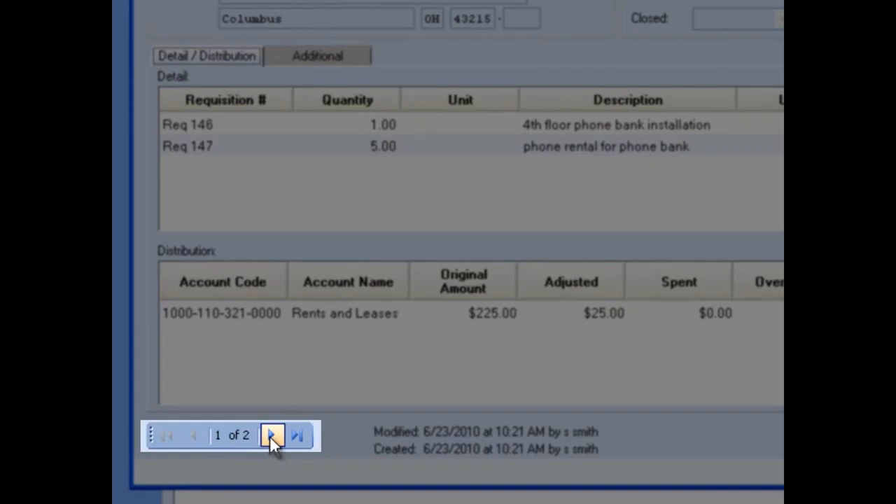
left_click(271, 436)
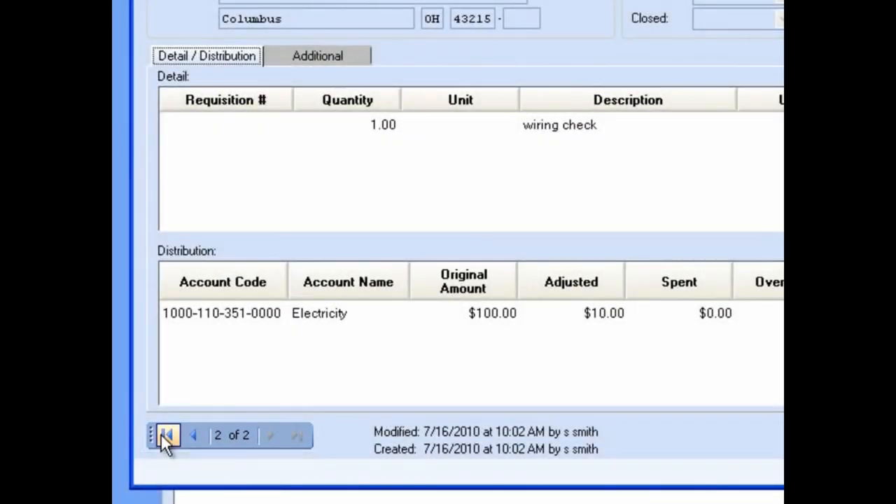
left_click(162, 435)
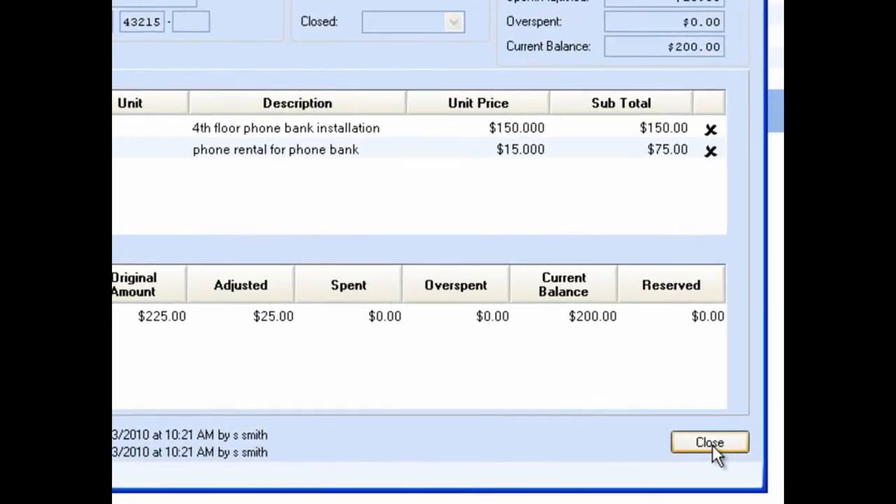
left_click(712, 444)
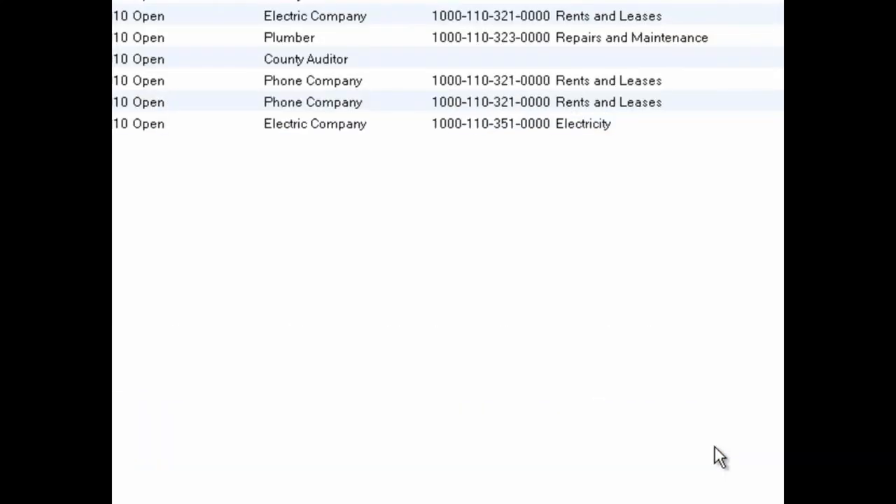